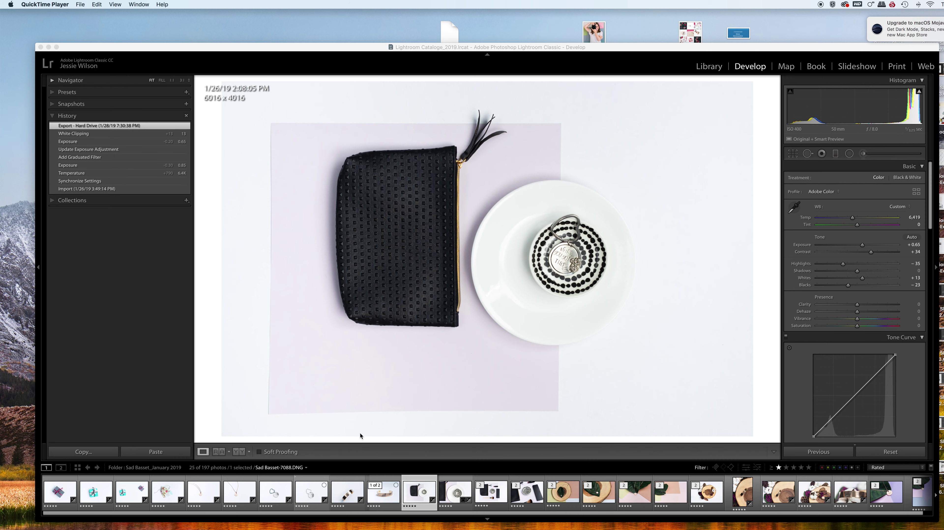
Create a virtual copy of the edited pouch photo and view it alone in Loupe.
left_click(238, 453)
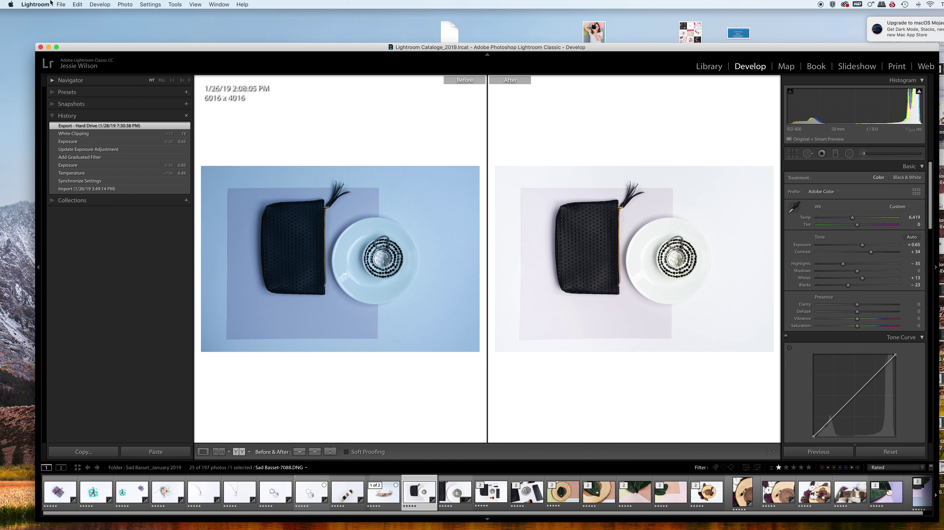
left_click(130, 4)
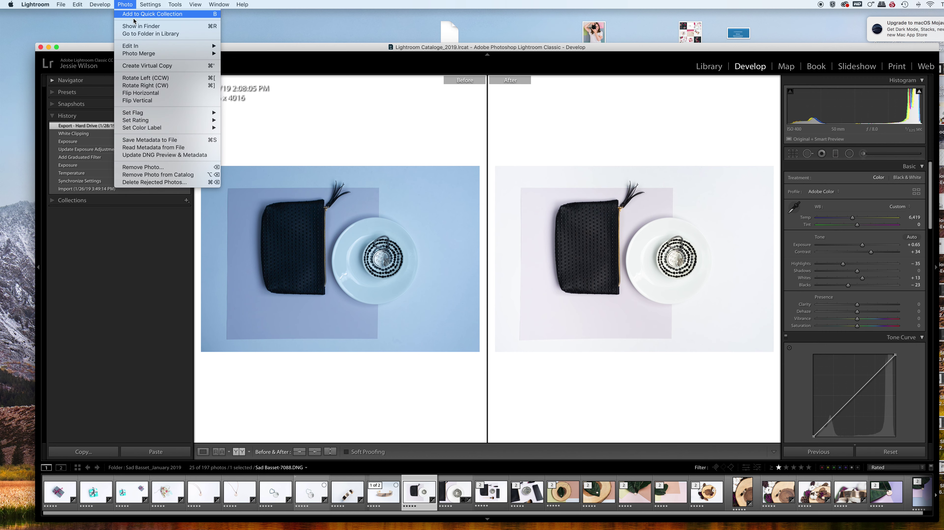
left_click(142, 67)
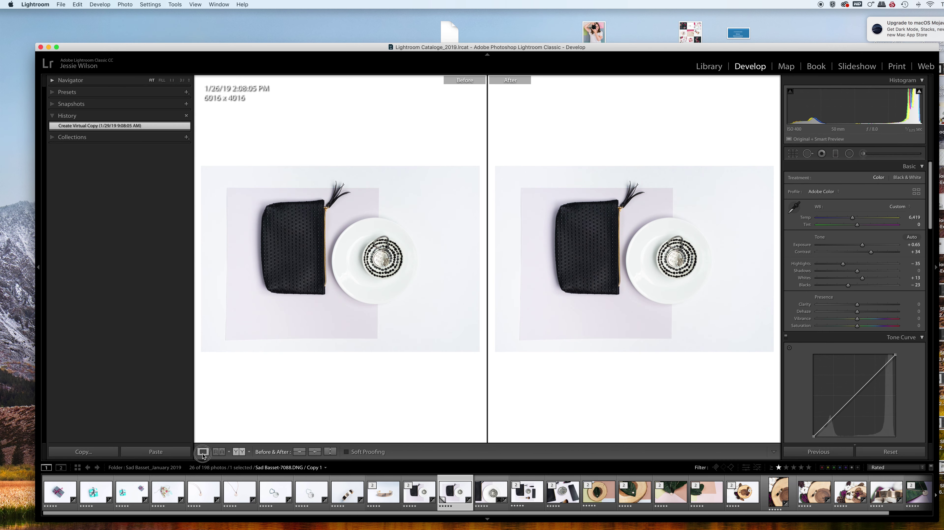
left_click(203, 451)
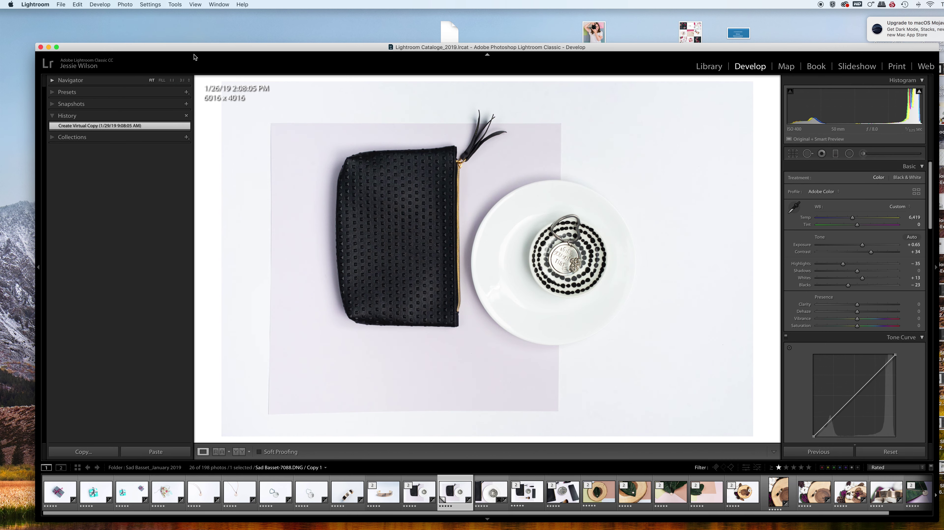
left_click(153, 6)
Reset the virtual copy's settings, then set Exposure to +1.05 and Temp to 6,707.
left_click(156, 14)
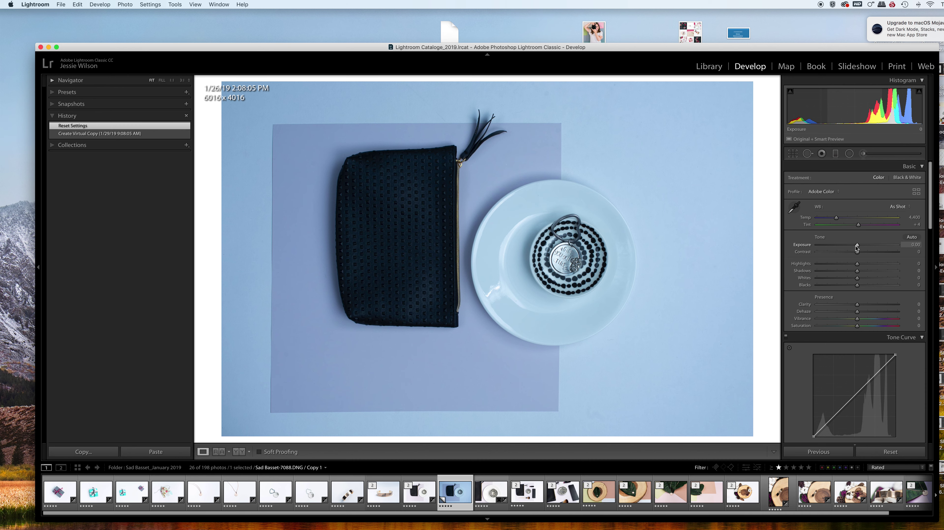
left_click_drag(857, 248, 866, 250)
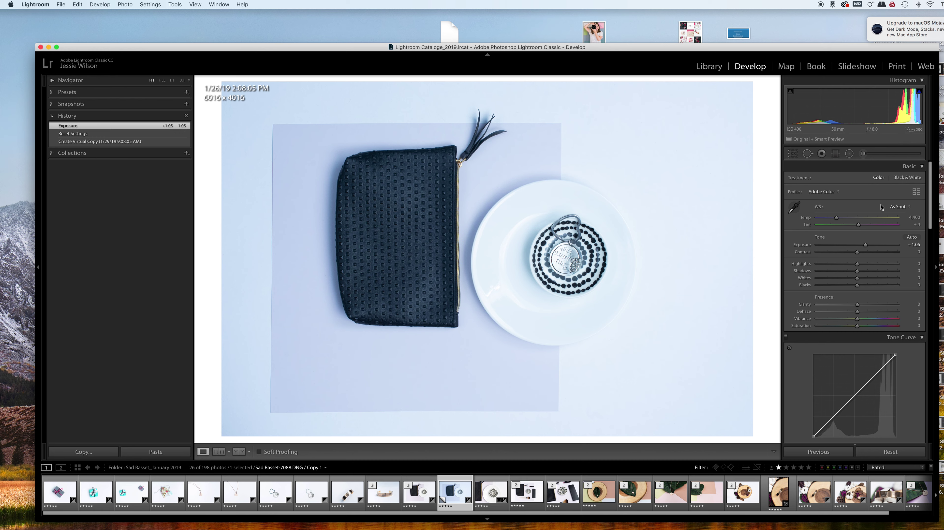
left_click_drag(838, 219, 858, 222)
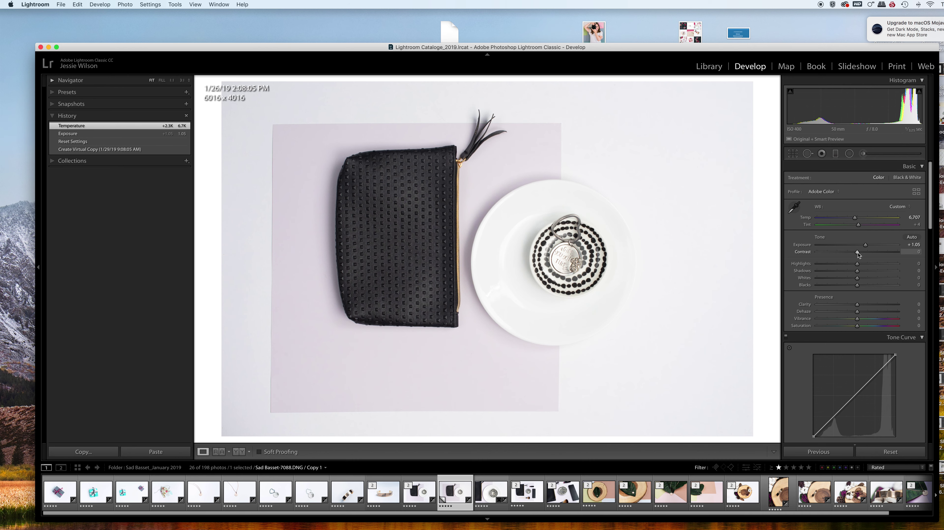
left_click_drag(859, 254, 859, 280)
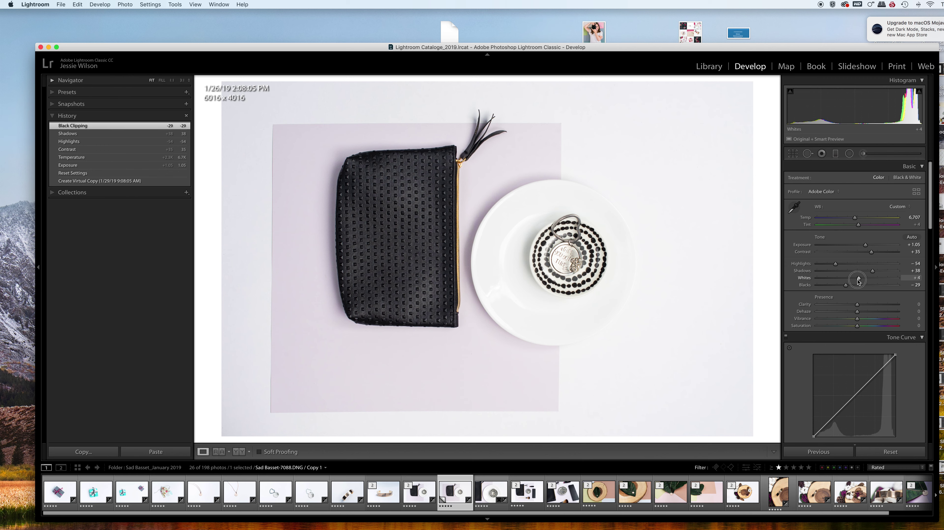
Raise the Whites slider to +4, then on to +8.
mouse_move(859, 281)
left_mouse_down()
mouse_move(889, 279)
mouse_move(861, 279)
left_mouse_up()
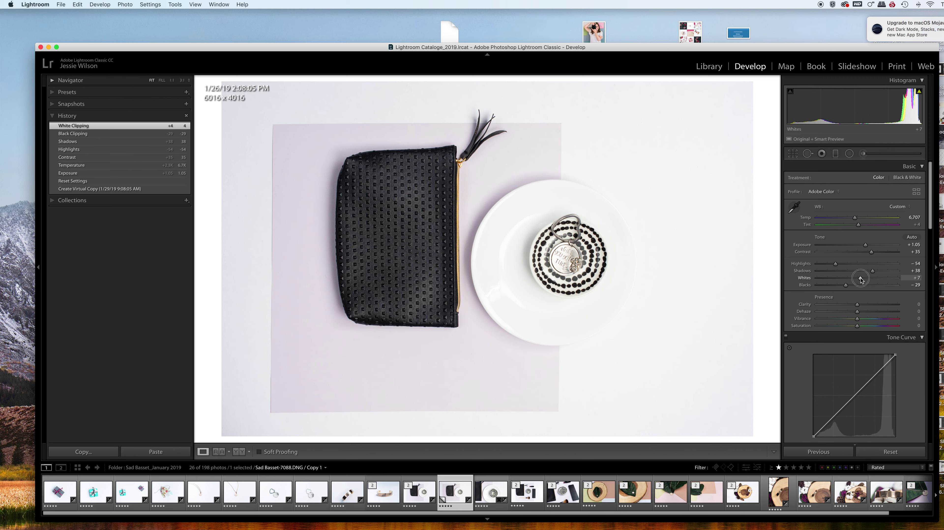
left_click_drag(861, 279, 861, 279)
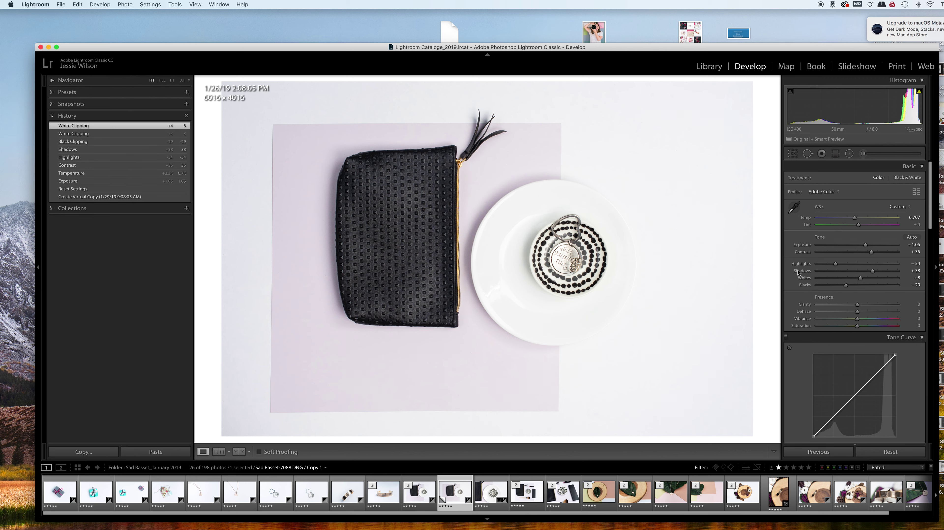
Enable the Nikon AF-S NIKKOR 50mm f/1.4G profile correction, toggling it to compare.
scroll(840, 335, "down", 10)
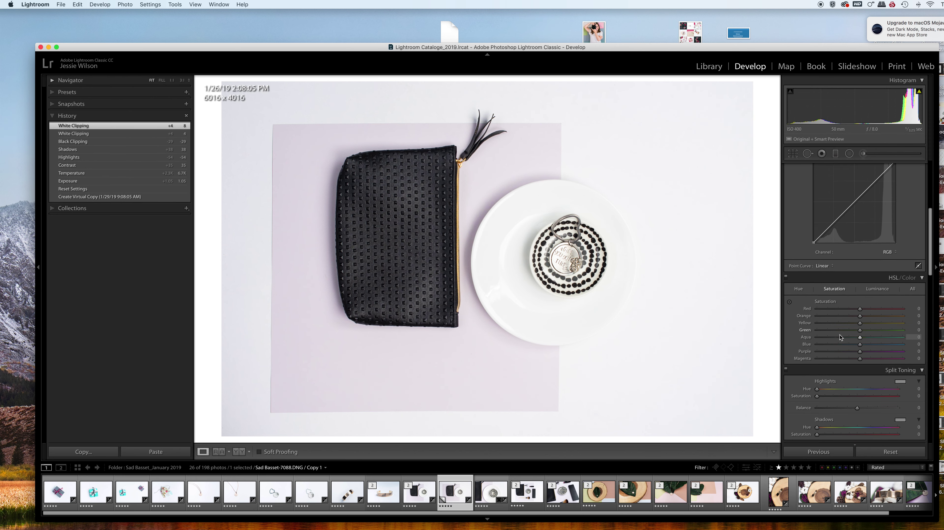
scroll(840, 335, "down", 10)
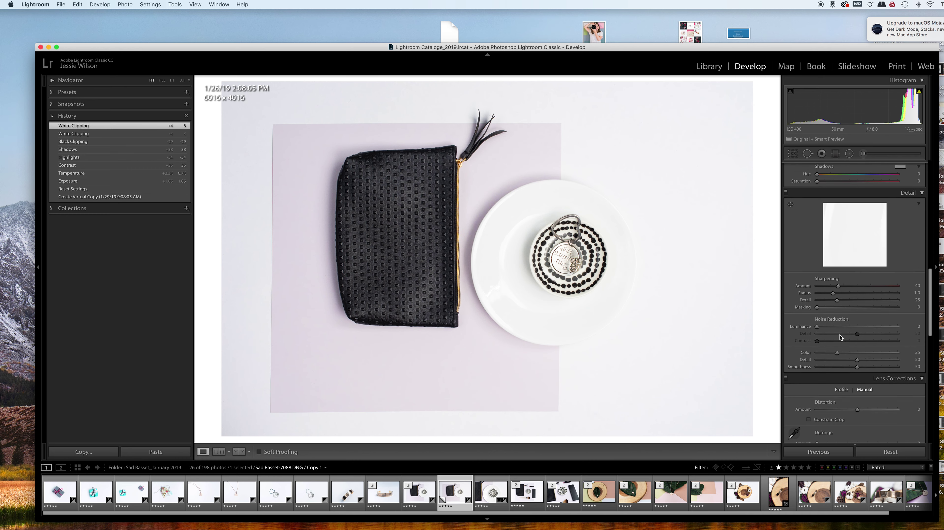
scroll(840, 337, "down", 8)
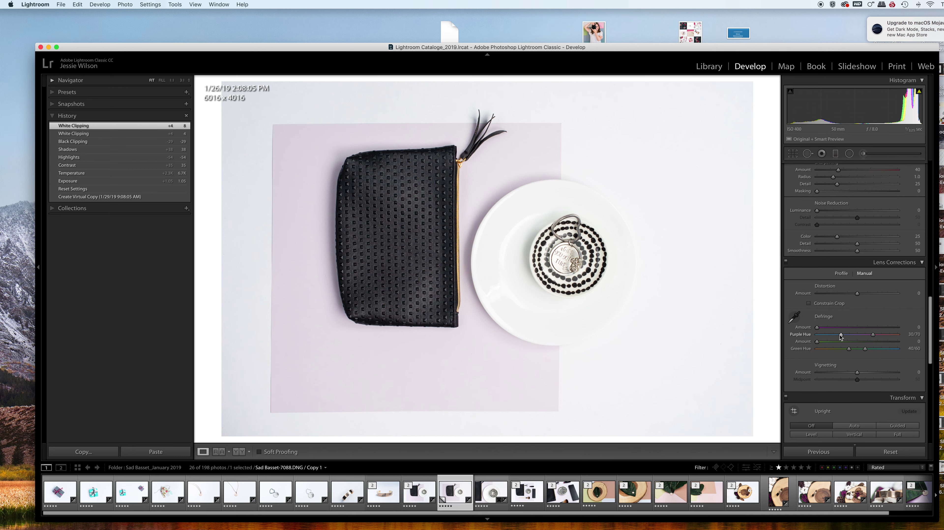
scroll(840, 337, "down", 2)
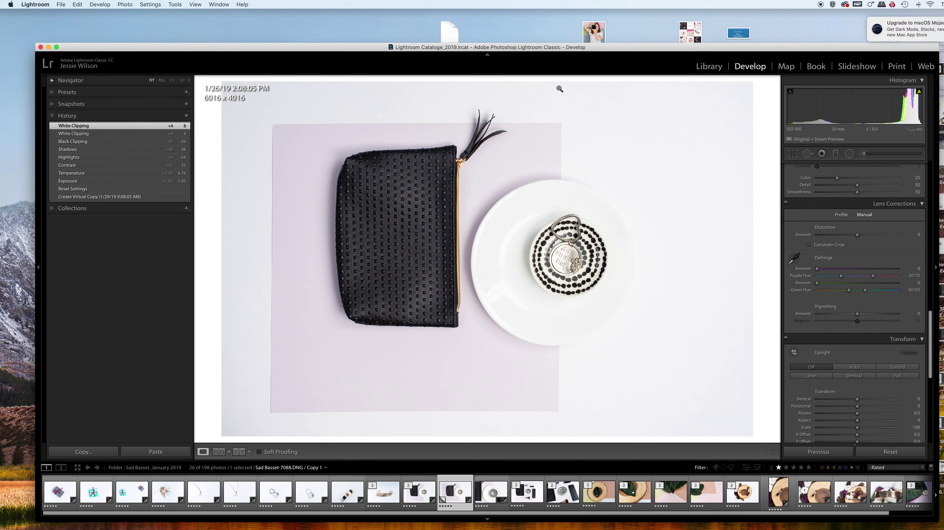
scroll(861, 292, "up", 3)
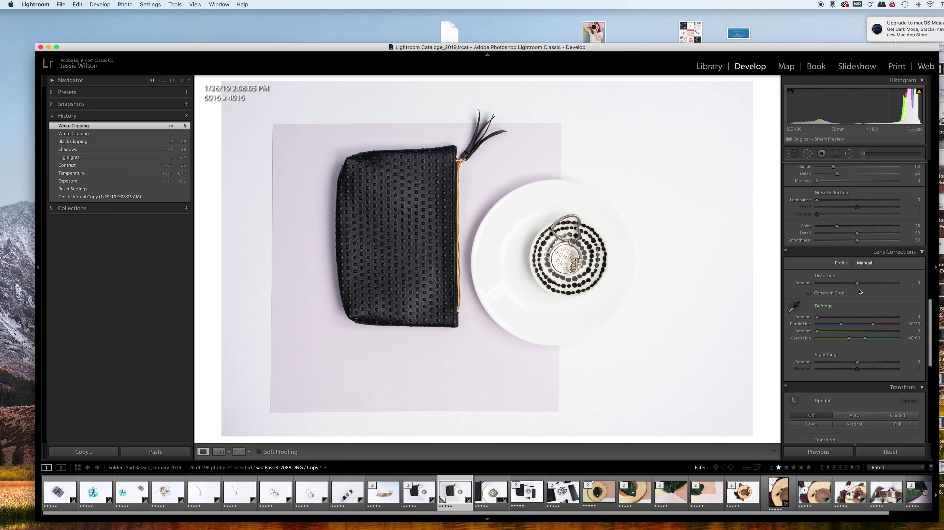
left_click(841, 263)
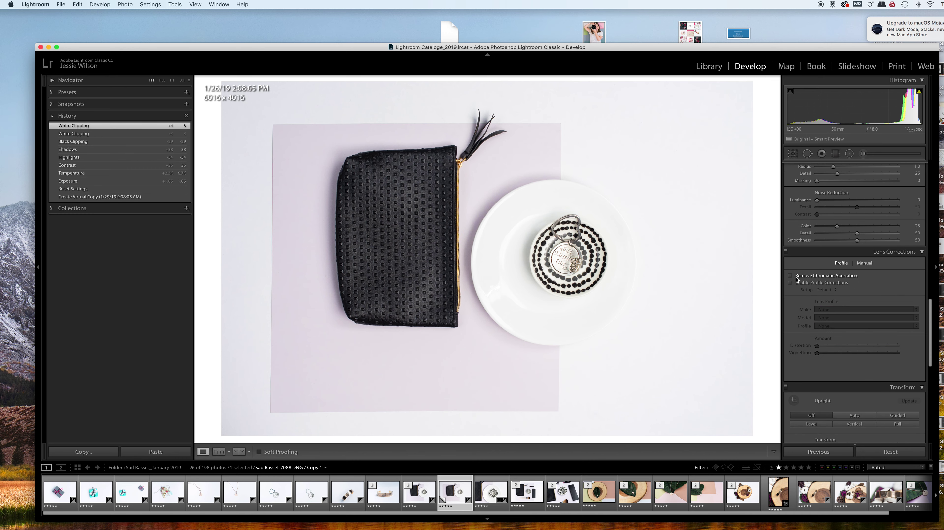
left_click(791, 283)
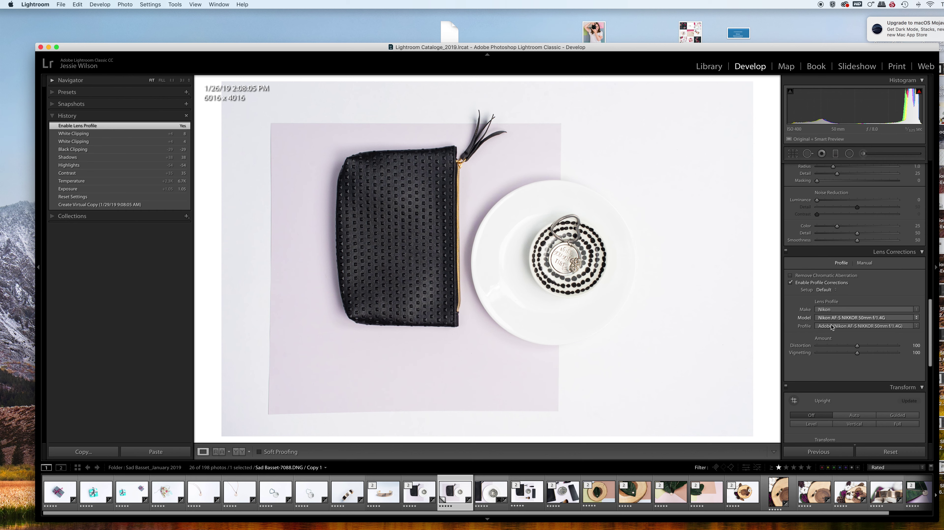
left_click(790, 283)
left_click(791, 283)
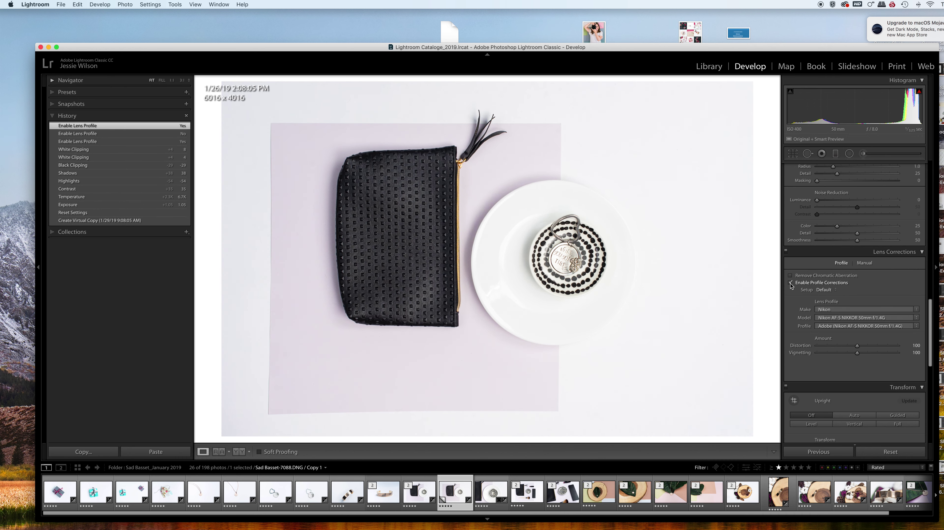
left_click(791, 282)
left_click(791, 283)
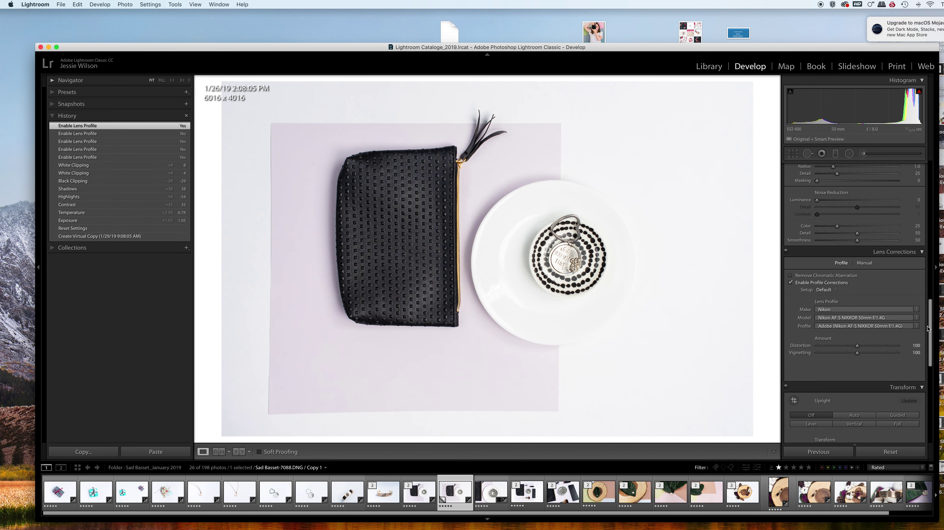
scroll(872, 337, "up", 10)
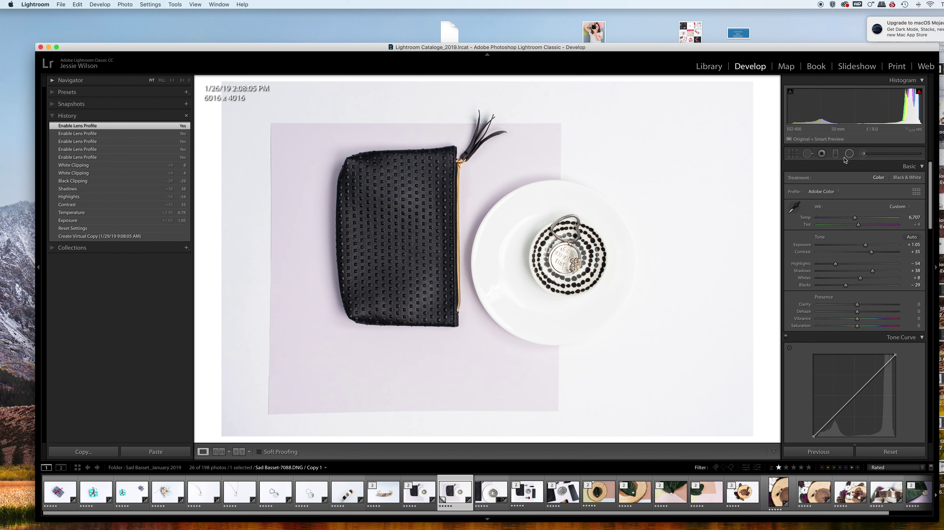
Add a graduated filter across the photo's left side with +0.81 exposure.
left_click(836, 153)
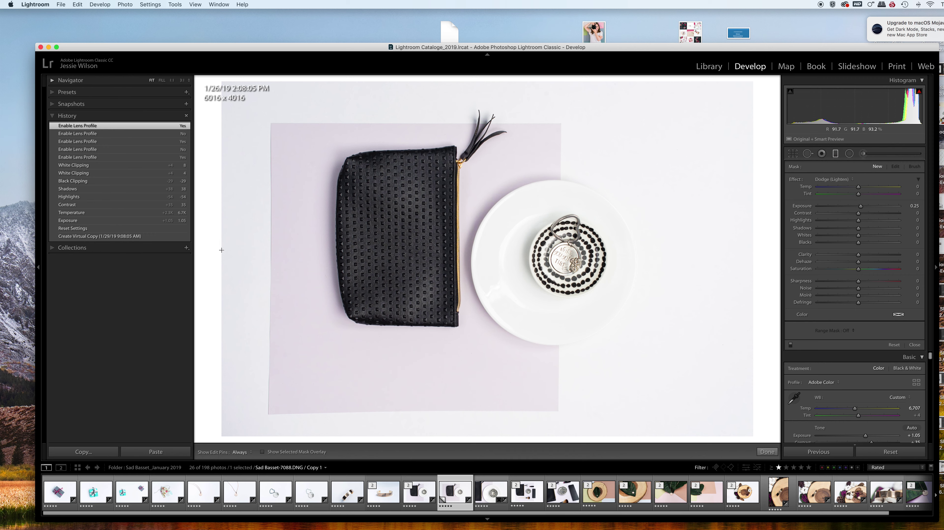
left_click_drag(222, 250, 450, 254)
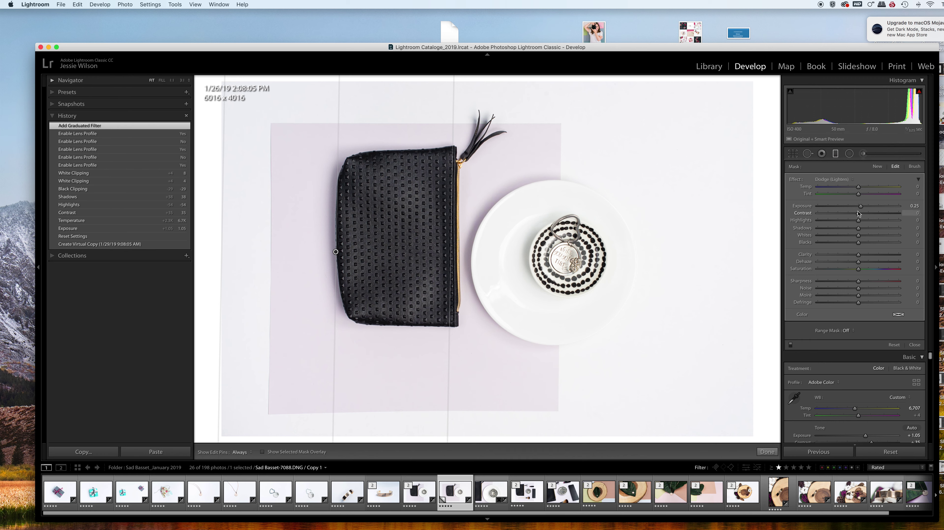
key("o")
left_click(600, 220)
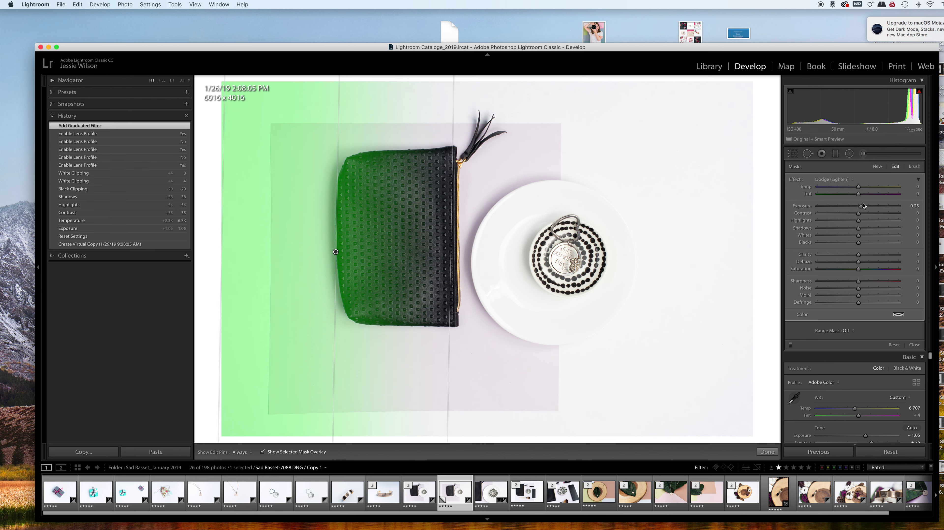
left_click_drag(861, 207, 865, 209)
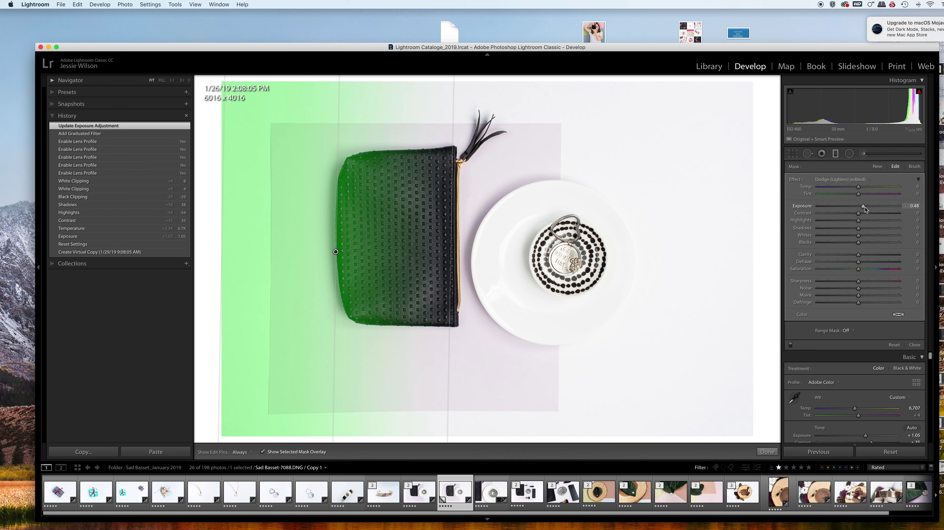
key("o")
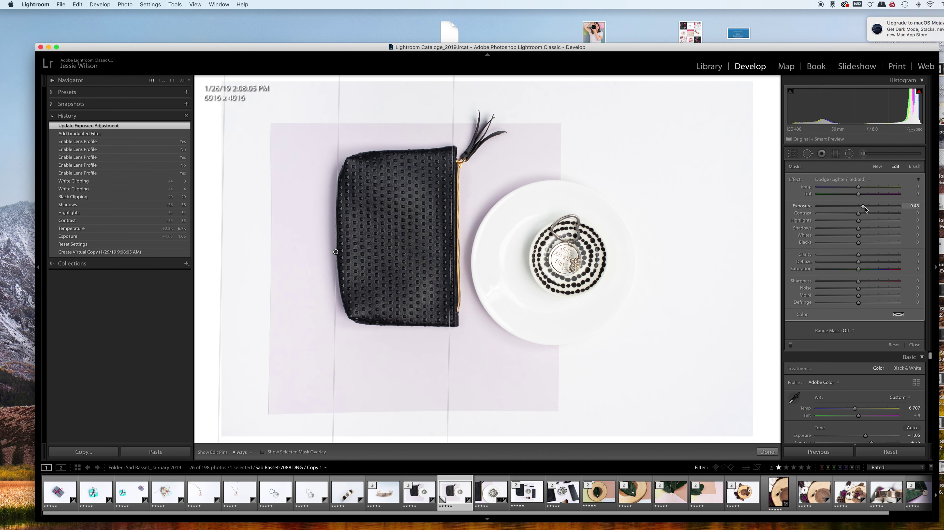
left_click_drag(866, 209, 869, 214)
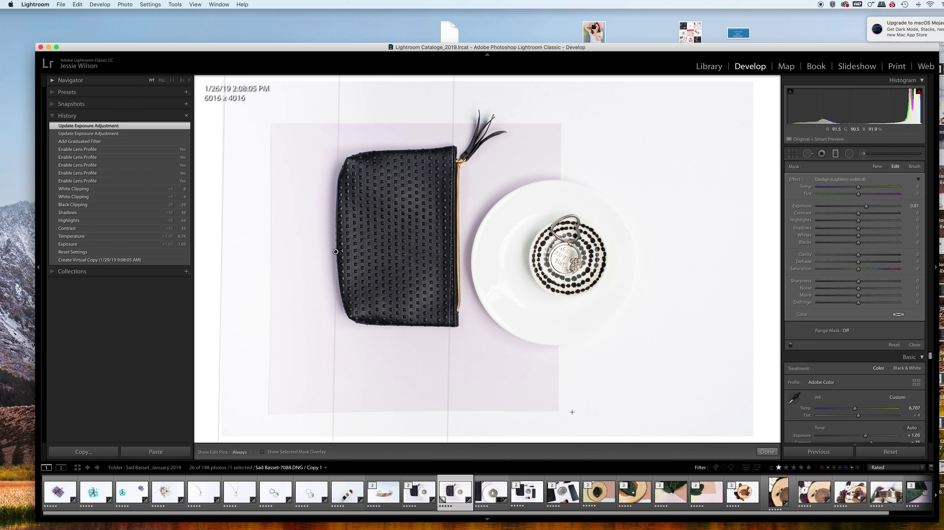
left_click(836, 153)
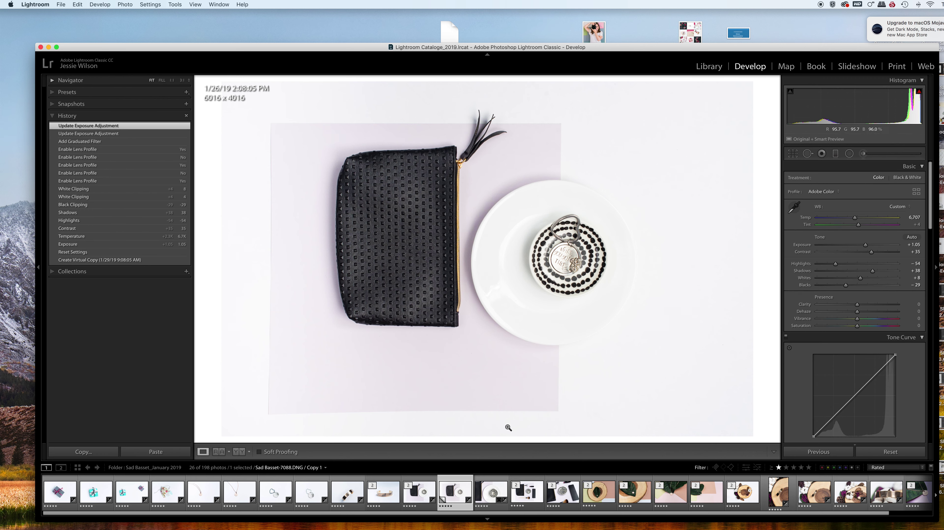
Lay a new graduated filter rising from the bottom of the photo.
left_click(836, 153)
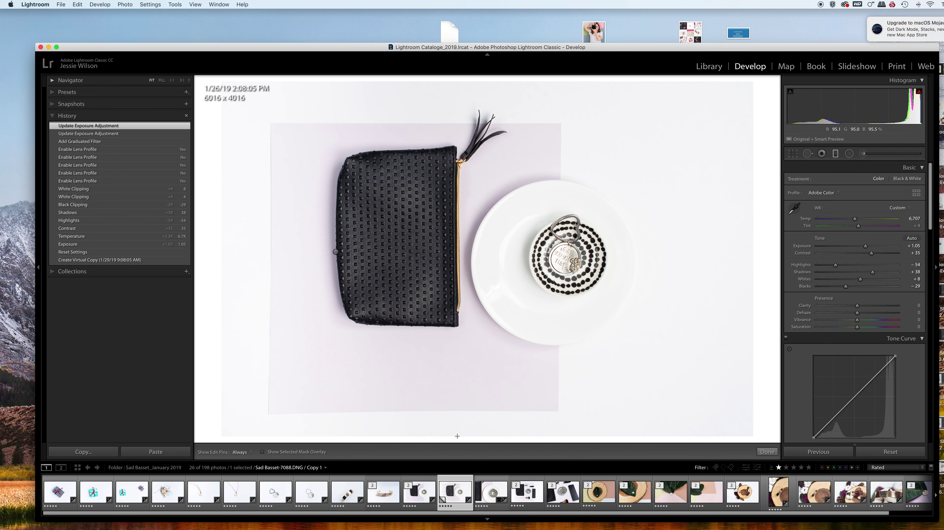
left_click_drag(461, 442, 454, 341)
left_click(757, 451)
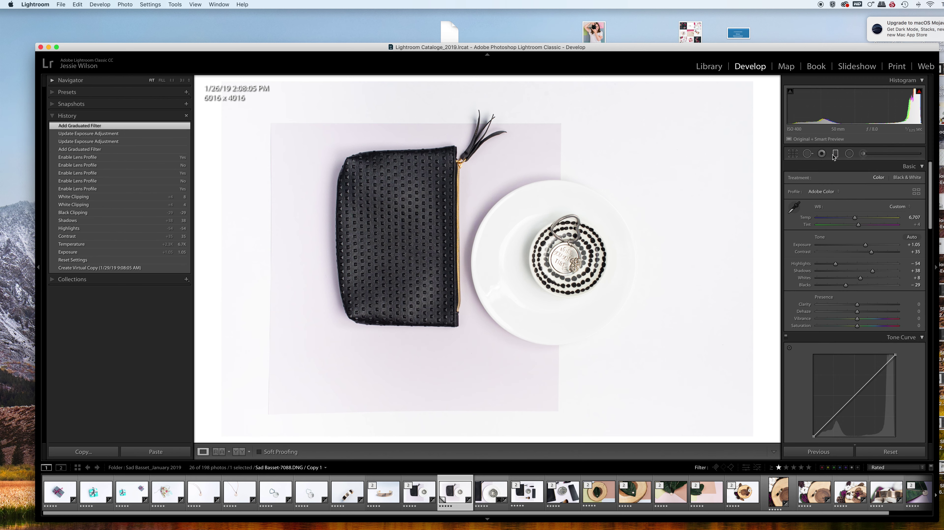
Add a flatter-angled graduated filter from the top with +0.32 exposure.
key("m")
left_click_drag(446, 85, 455, 165)
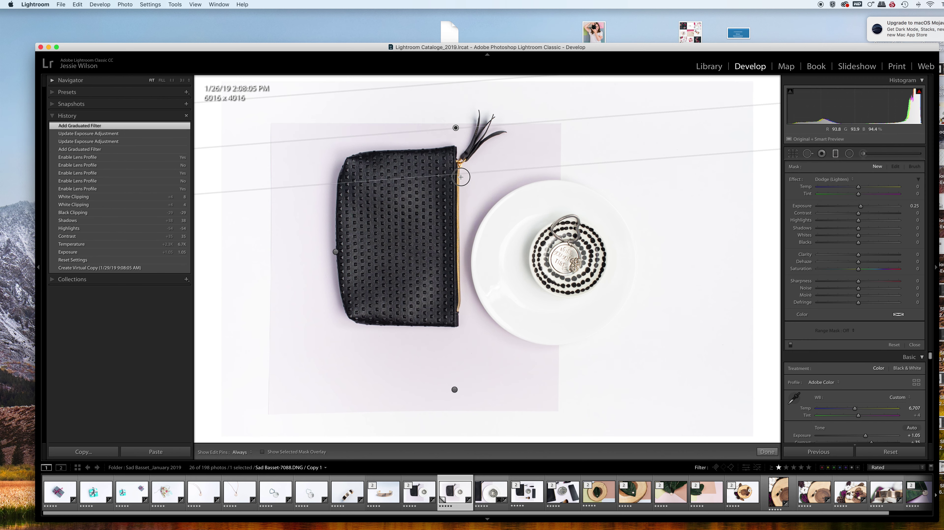
left_click_drag(461, 177, 456, 189)
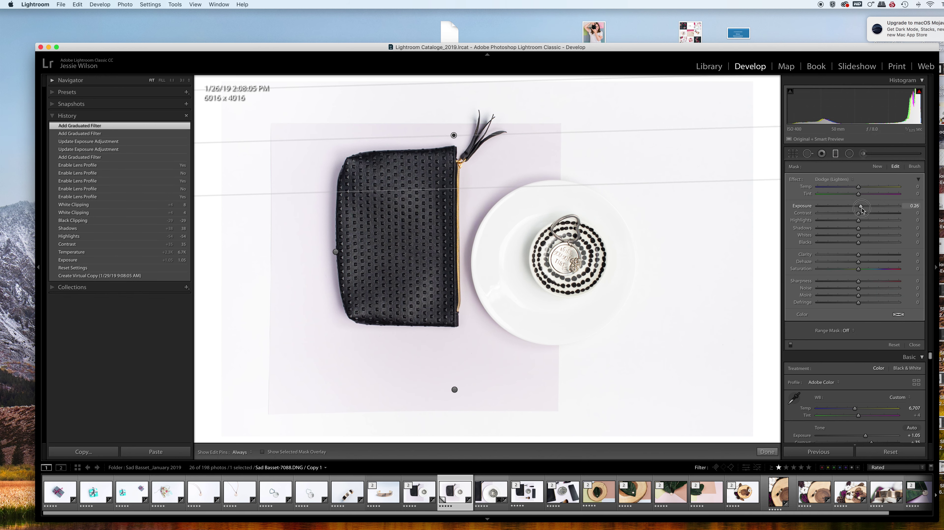
left_click_drag(862, 210, 863, 209)
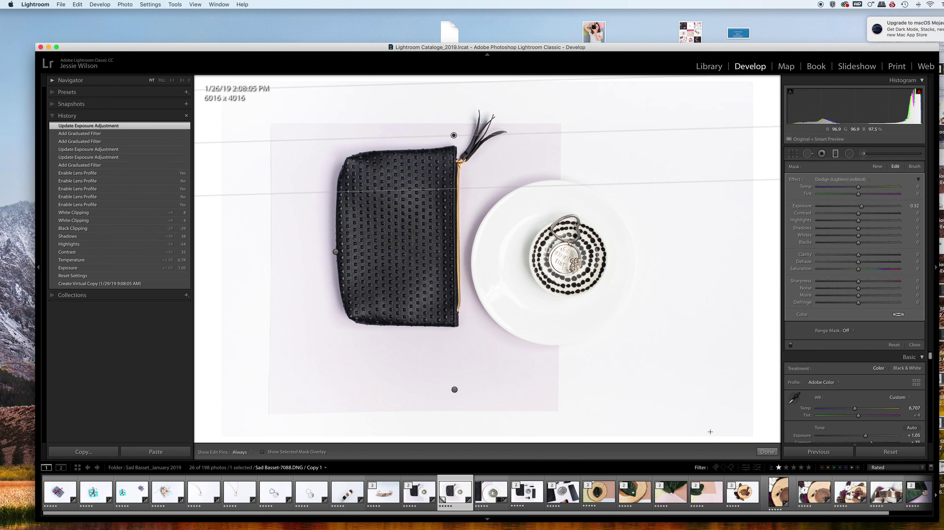
left_click(768, 452)
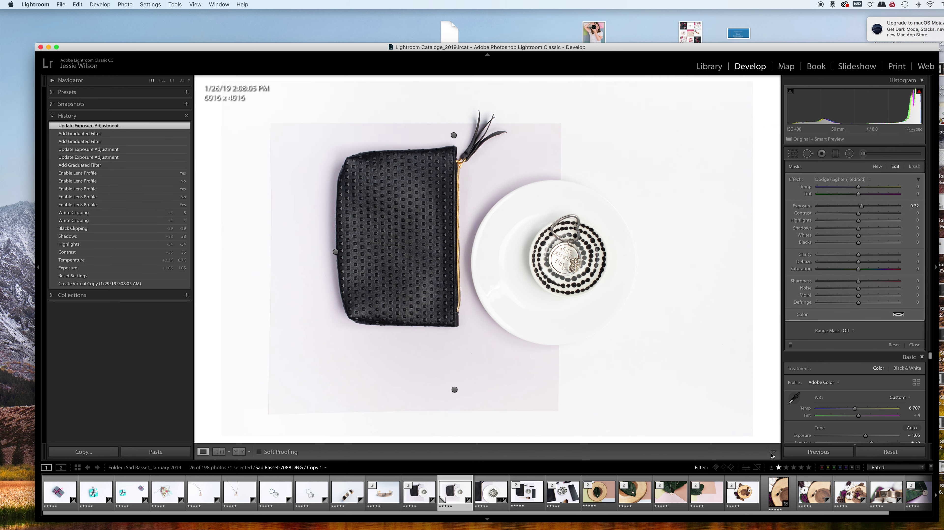
left_click(563, 253)
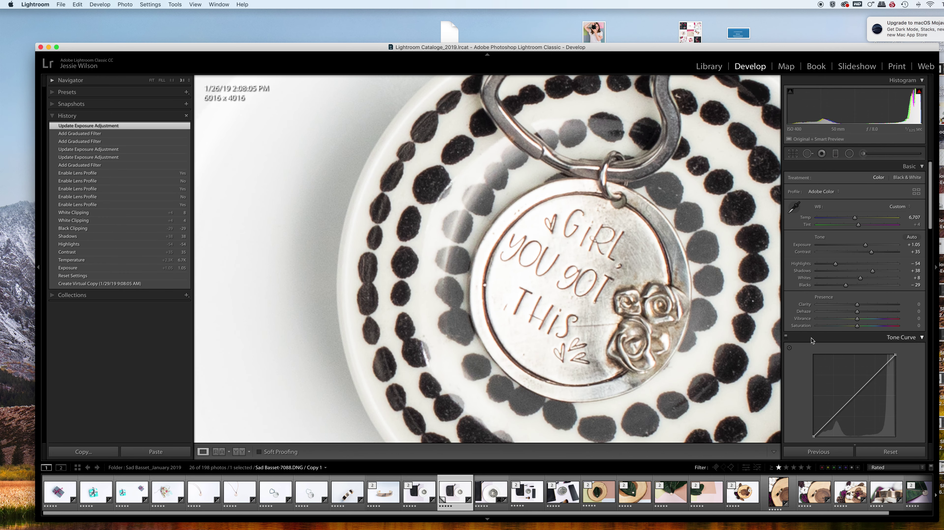
Turn on Remove Chromatic Aberration in the Lens Corrections panel.
scroll(830, 354, "down", 10)
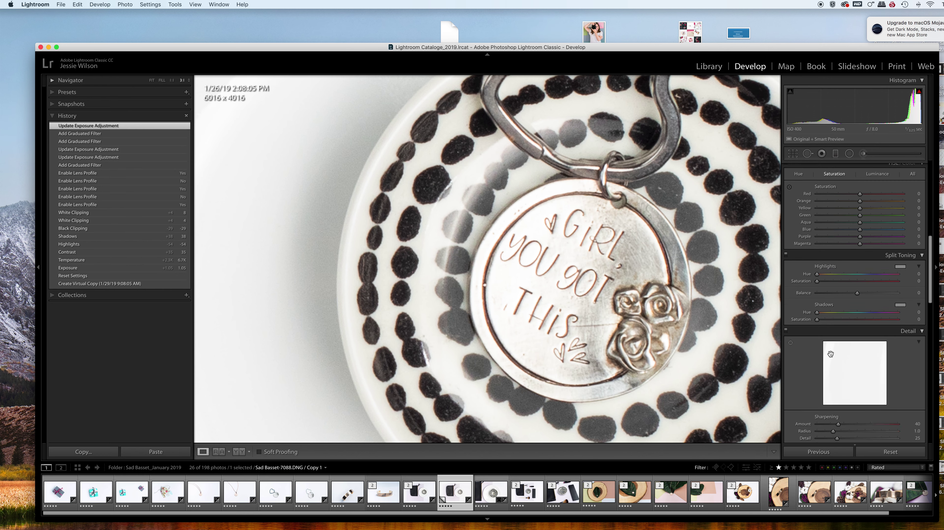
scroll(831, 353, "down", 6)
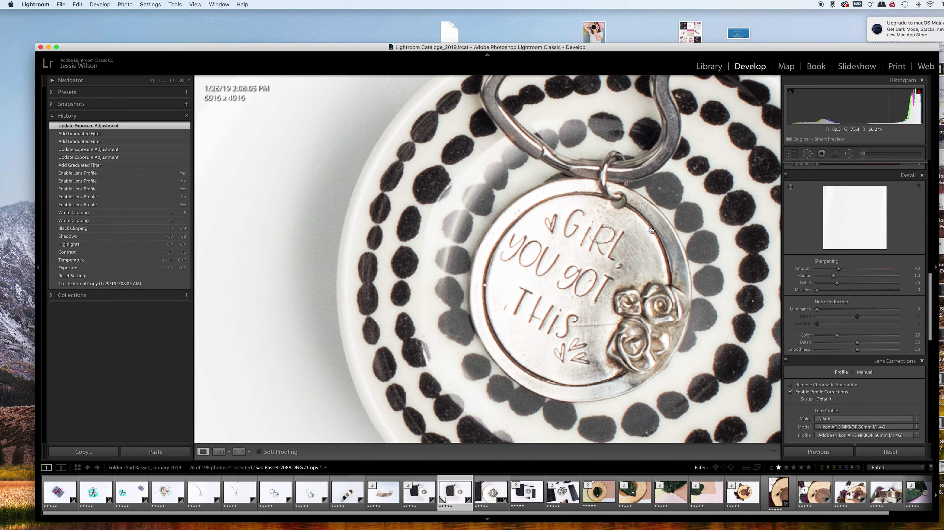
left_click(790, 385)
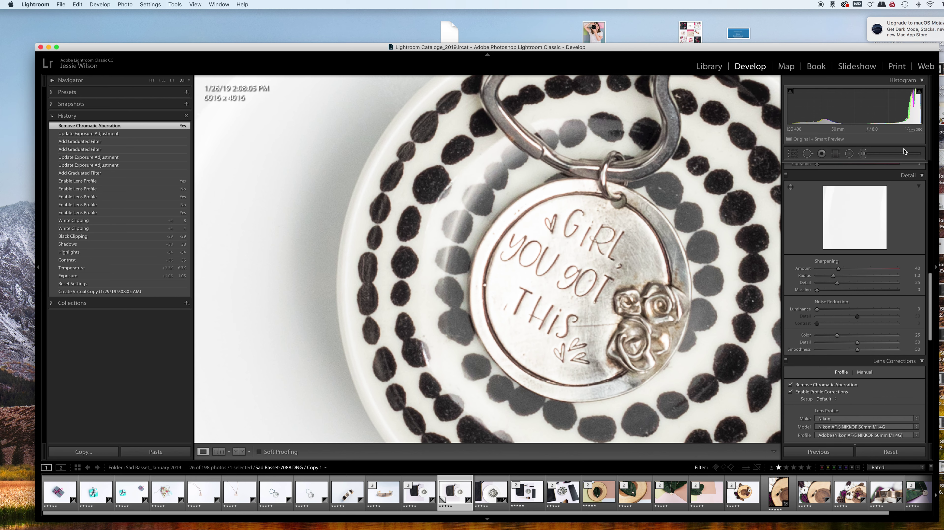
Paint an Exposure brush around the pendant rim with Exposure −0.50 and Highlights −24.
left_click(864, 153)
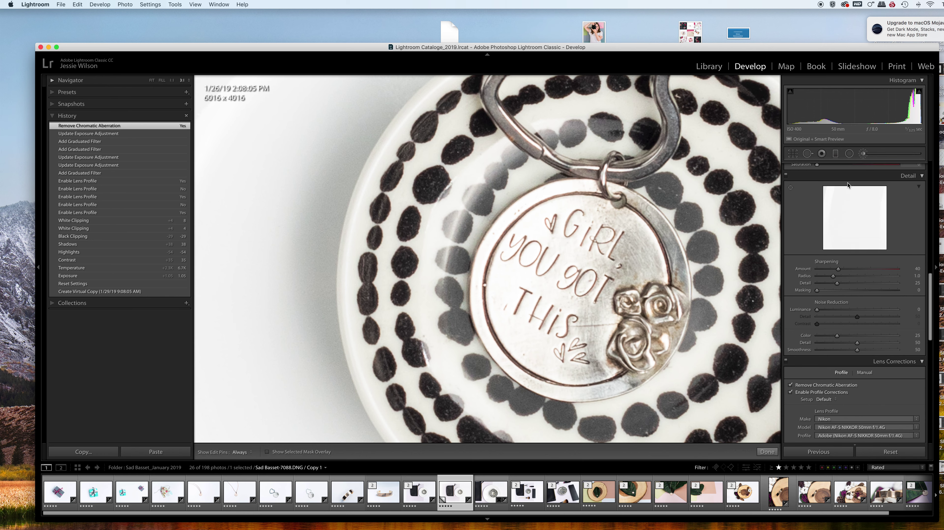
left_click(847, 180)
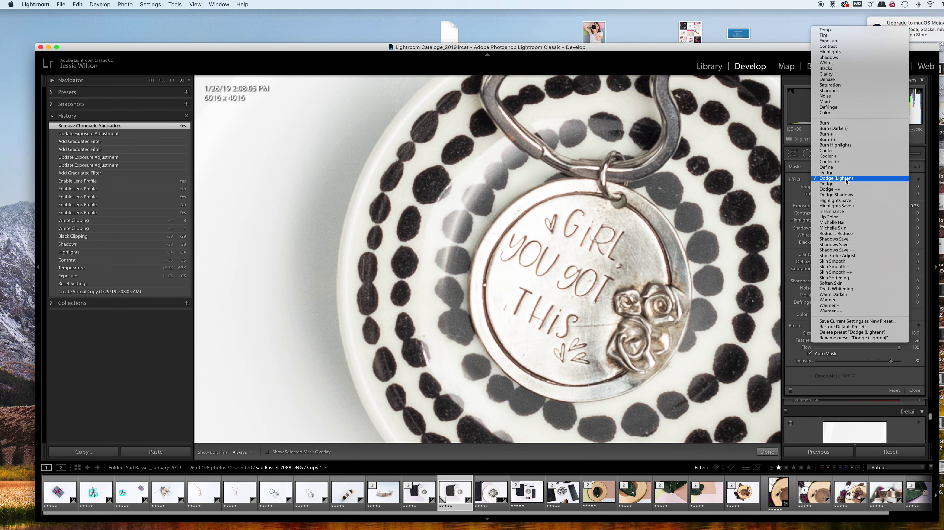
left_click(844, 132)
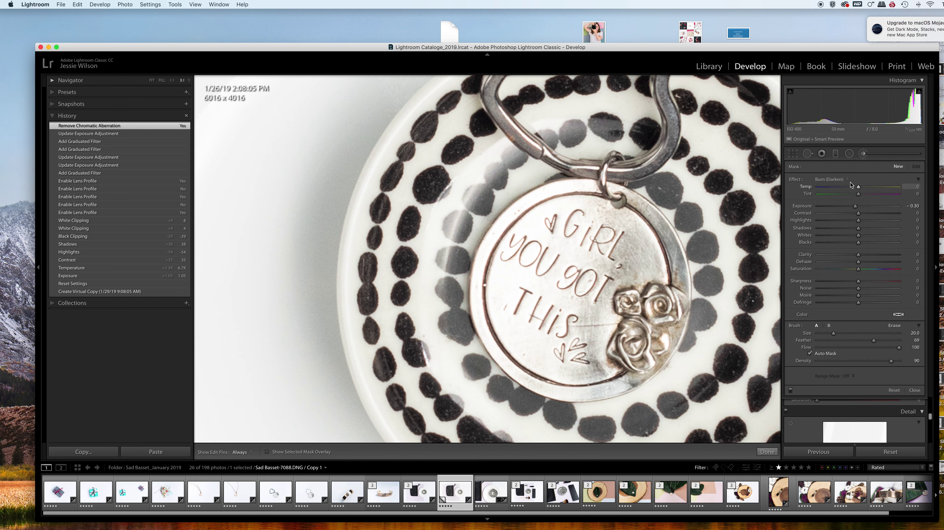
left_click(842, 179)
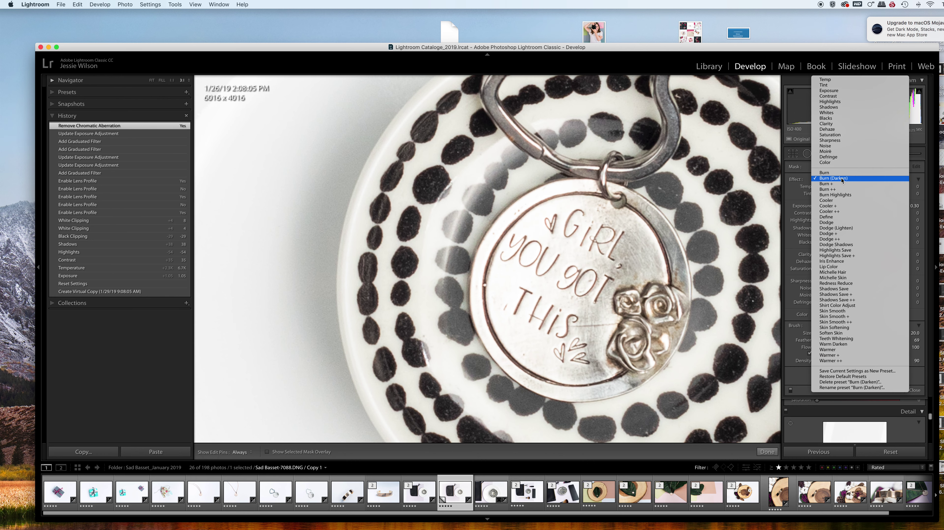
left_click(858, 89)
key("h")
key("bracketright")
key("bracketright")
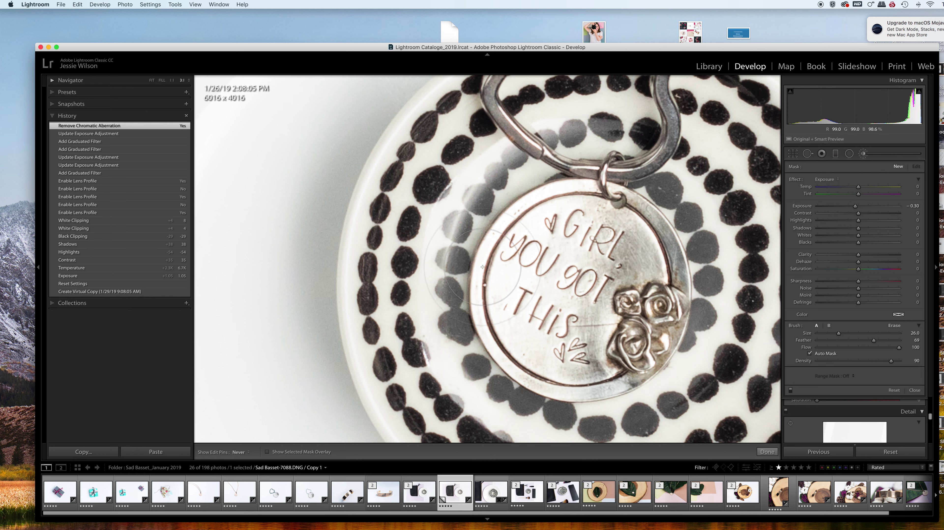
mouse_move(420, 328)
left_mouse_down()
mouse_move(512, 163)
mouse_move(612, 123)
mouse_move(723, 289)
mouse_move(561, 323)
left_mouse_up()
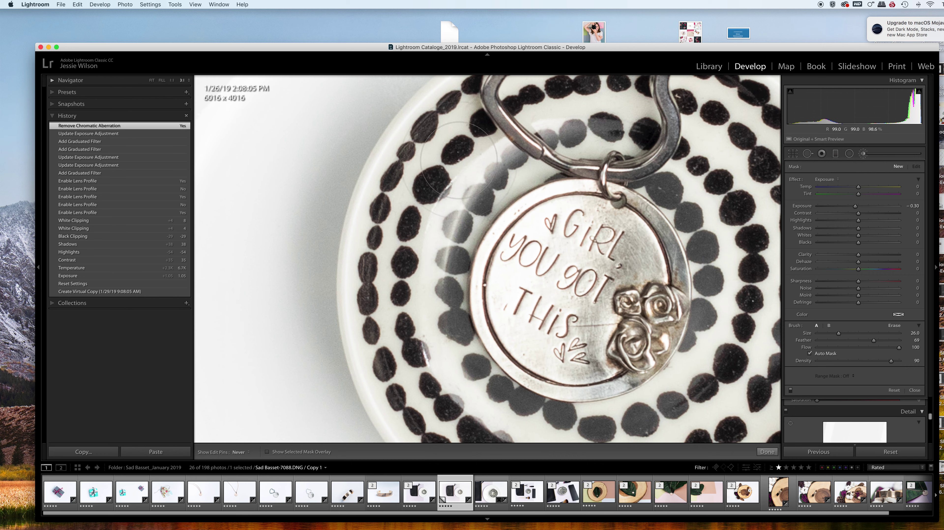
left_click_drag(855, 209, 850, 222)
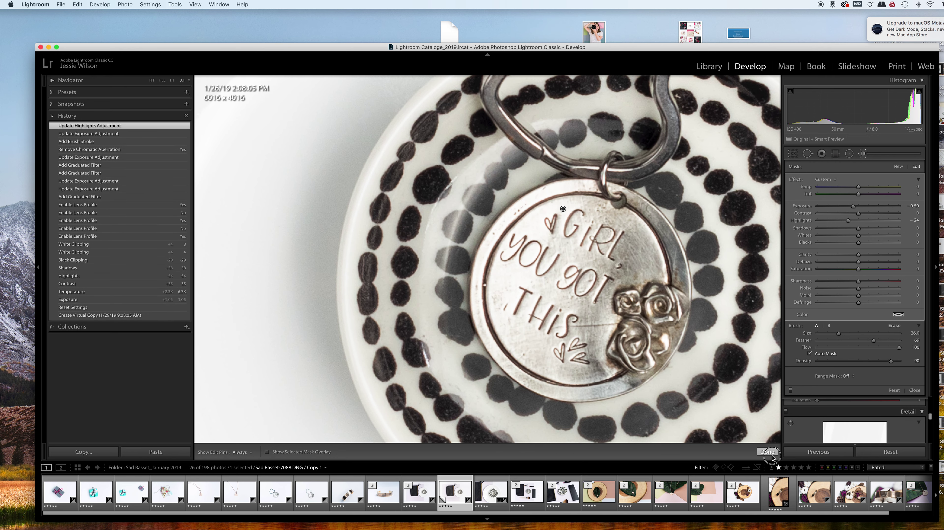
left_click(767, 451)
left_click(697, 393)
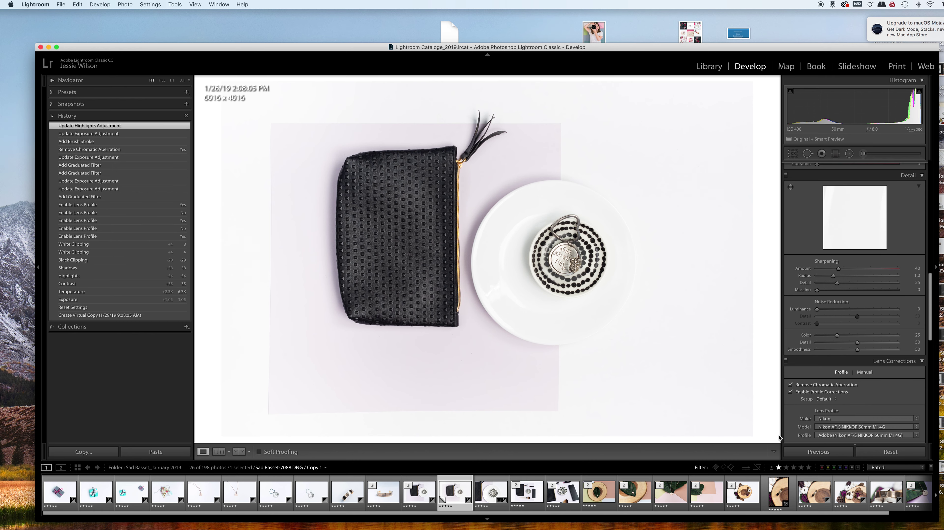
Crop in from the top-right corner to 5793 × 3867.
left_click(793, 154)
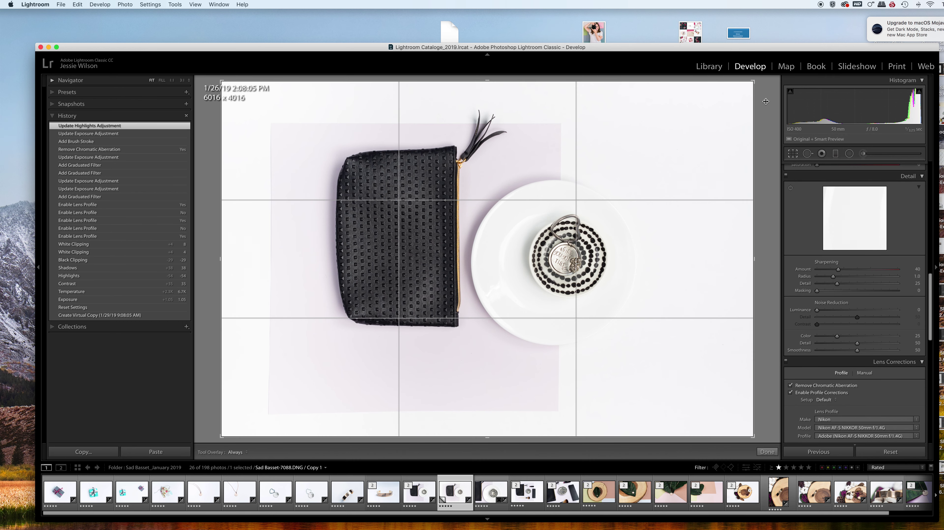
left_click_drag(742, 89, 745, 89)
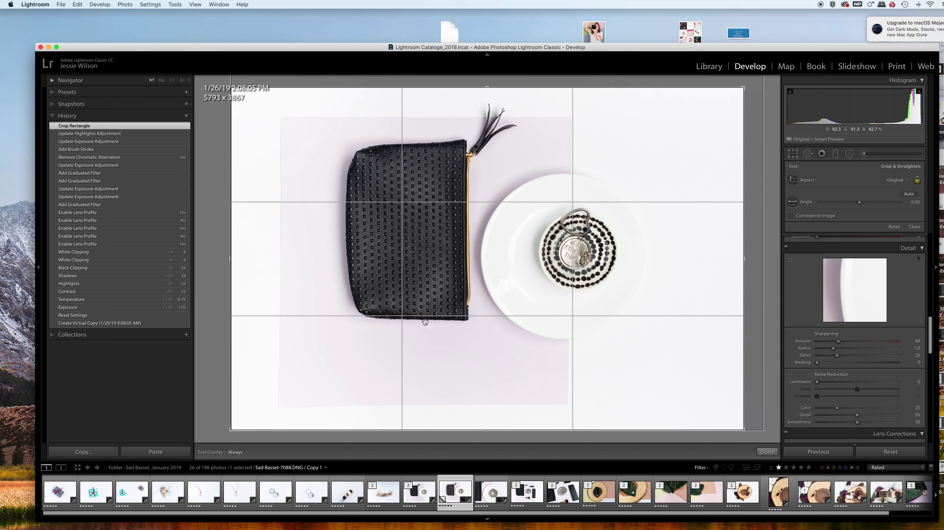
left_click(767, 452)
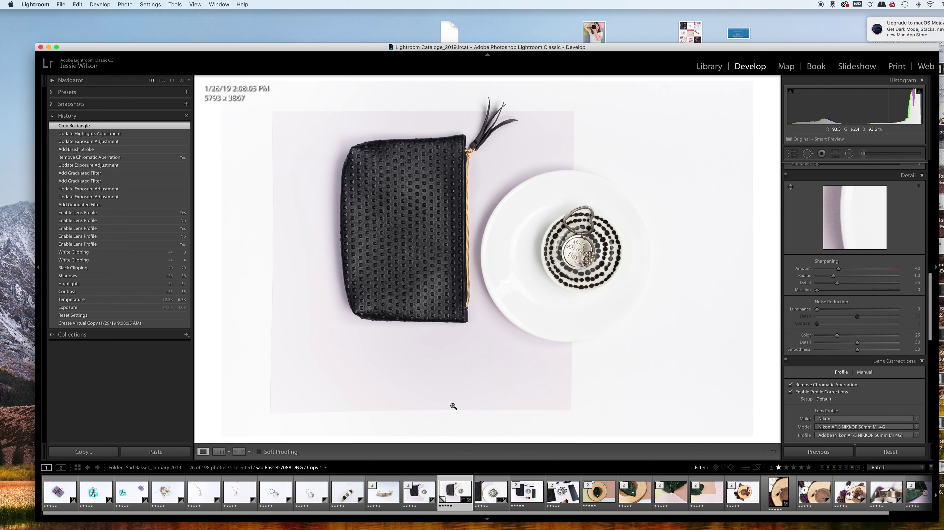
Inspect the background up close, then compare Before & After side by side.
left_click(383, 387)
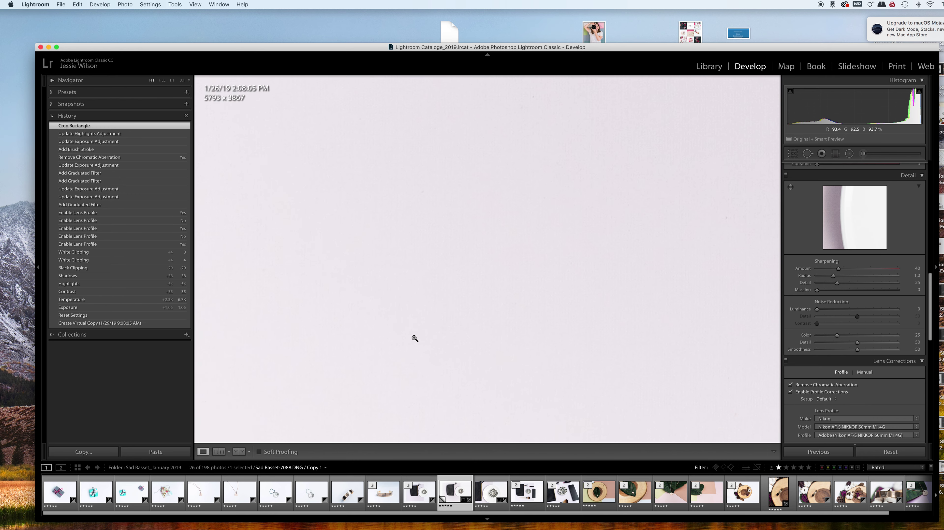
left_click(415, 338)
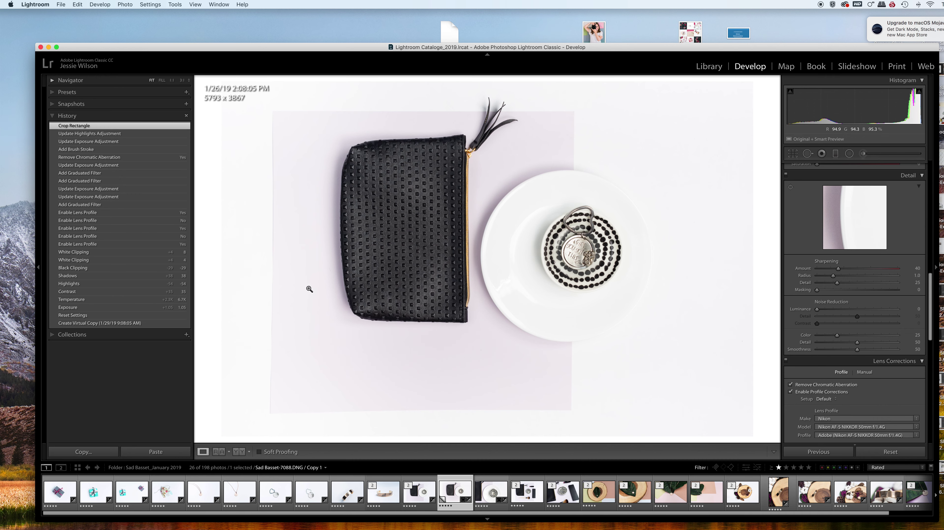
left_click(239, 452)
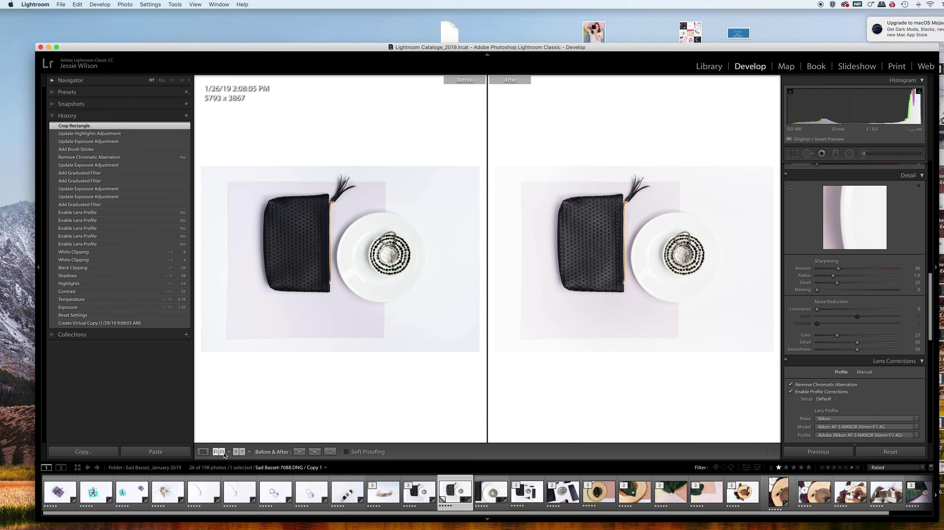
left_click(238, 452)
left_click(237, 453)
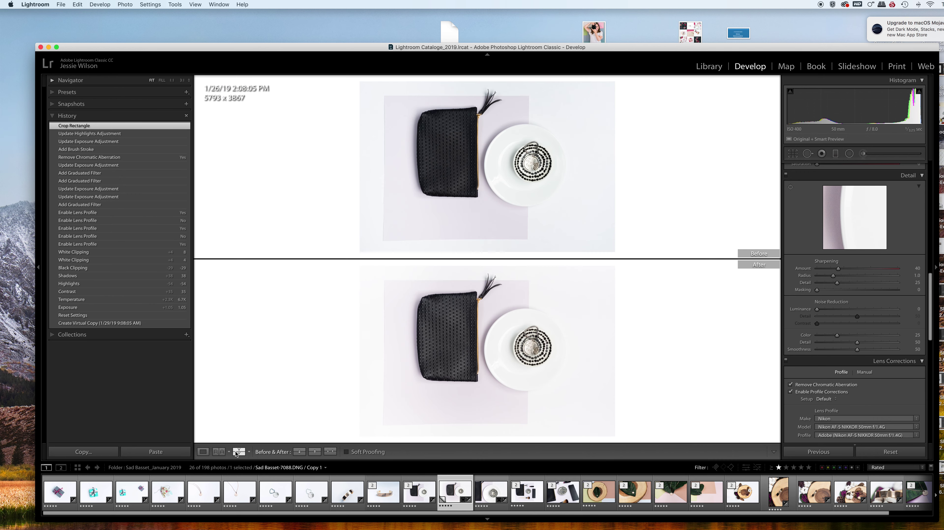
left_click(237, 452)
left_click(236, 453)
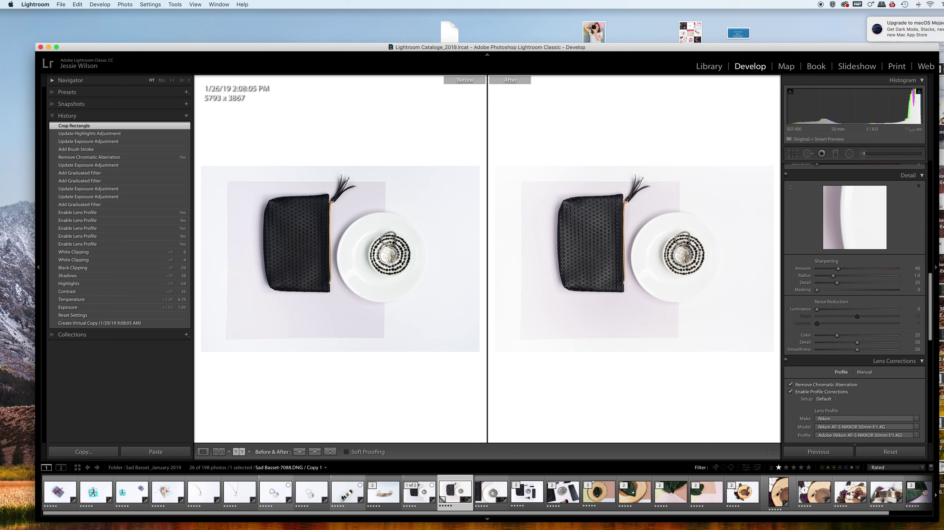
Make a virtual copy of the original photo and reset all of its settings.
left_click(421, 508)
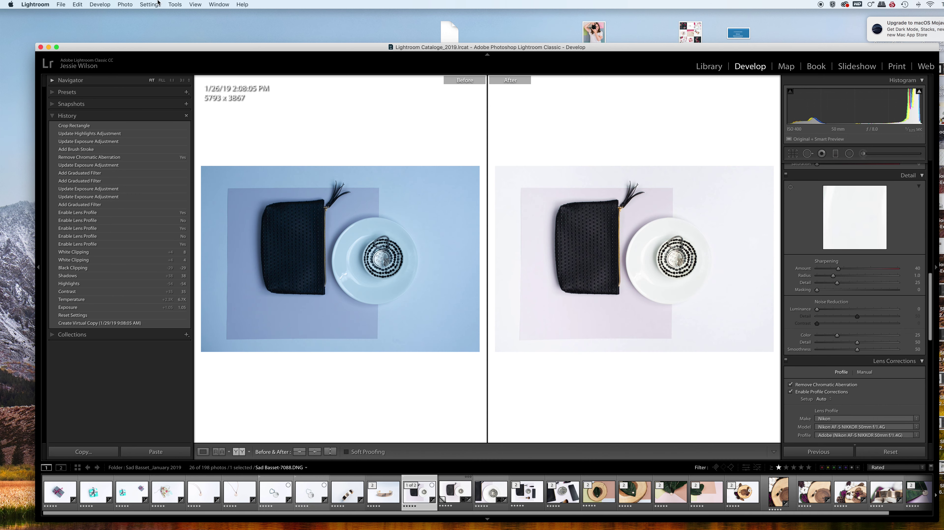
left_click(146, 4)
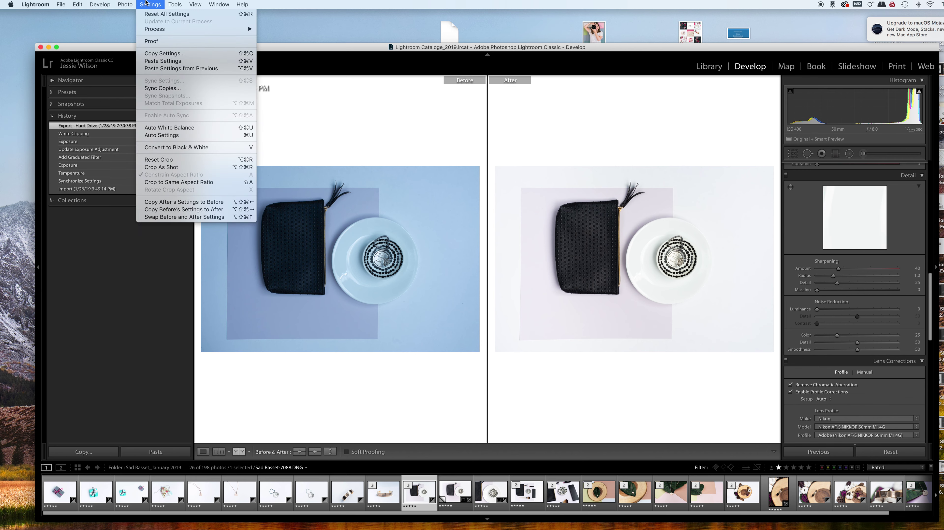
mouse_move(125, 4)
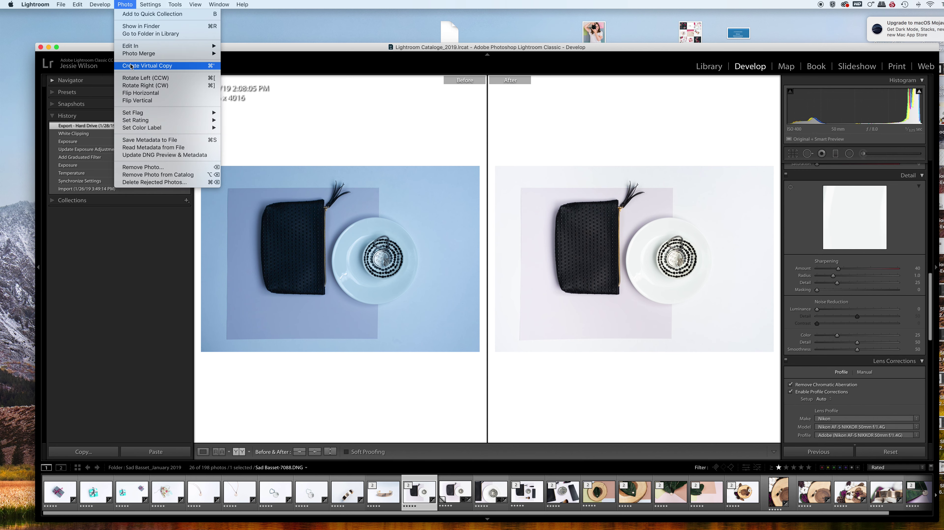
left_click(160, 65)
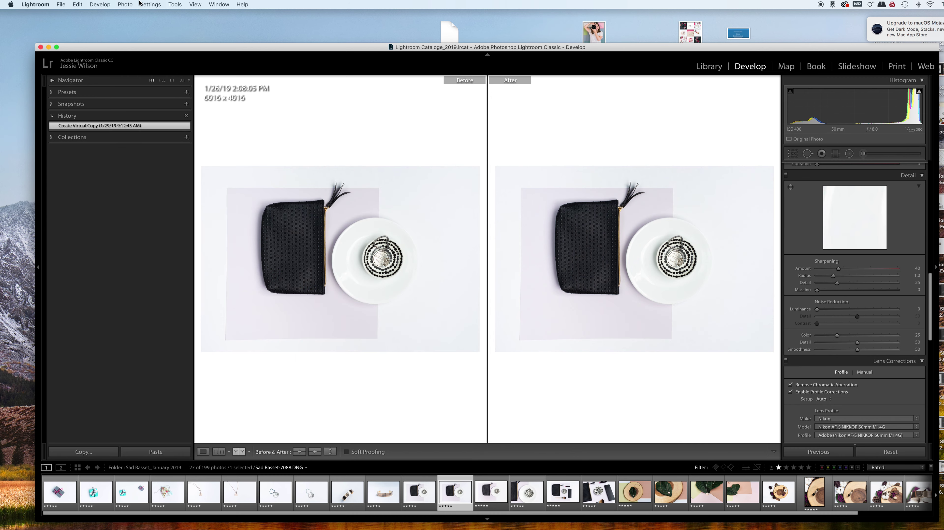
left_click(150, 4)
key("Return")
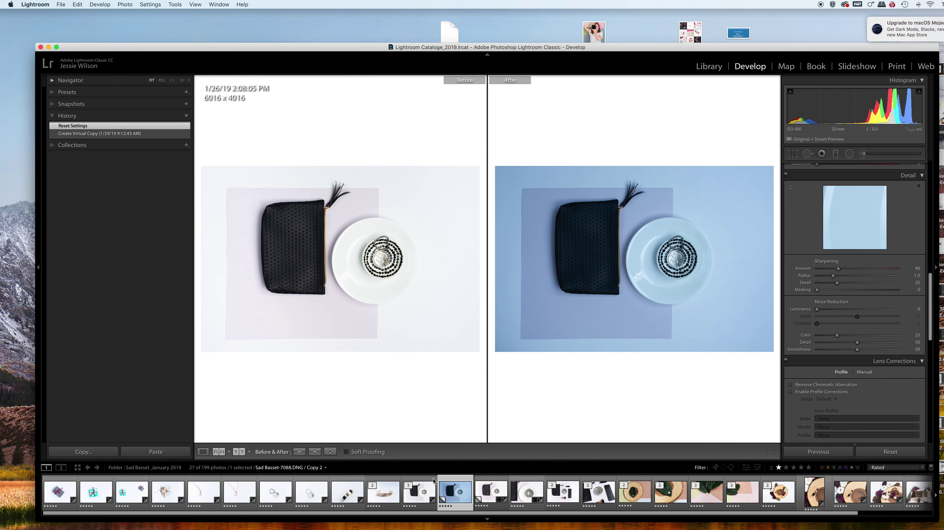
In Reference View, set the reset copy as reference beside the edited Copy 1.
key("shift+r")
left_click_drag(456, 492, 329, 231)
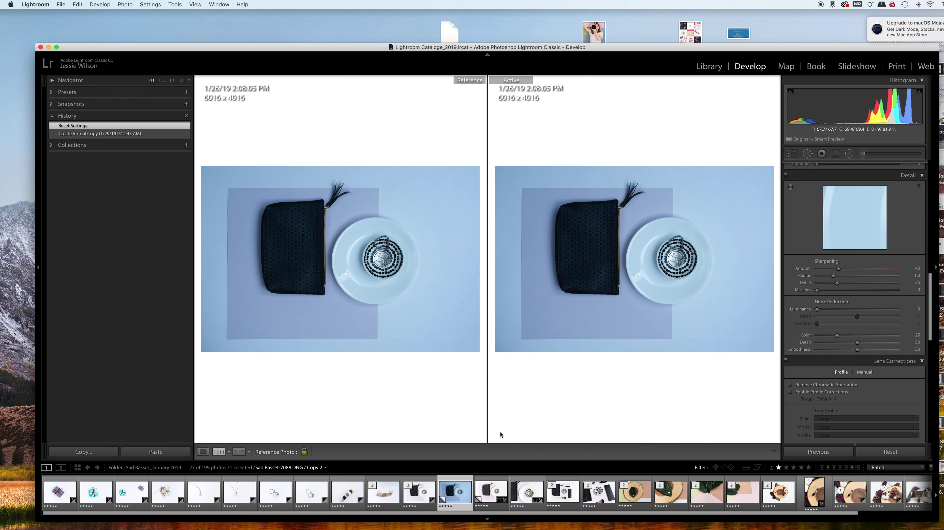
left_click(491, 499)
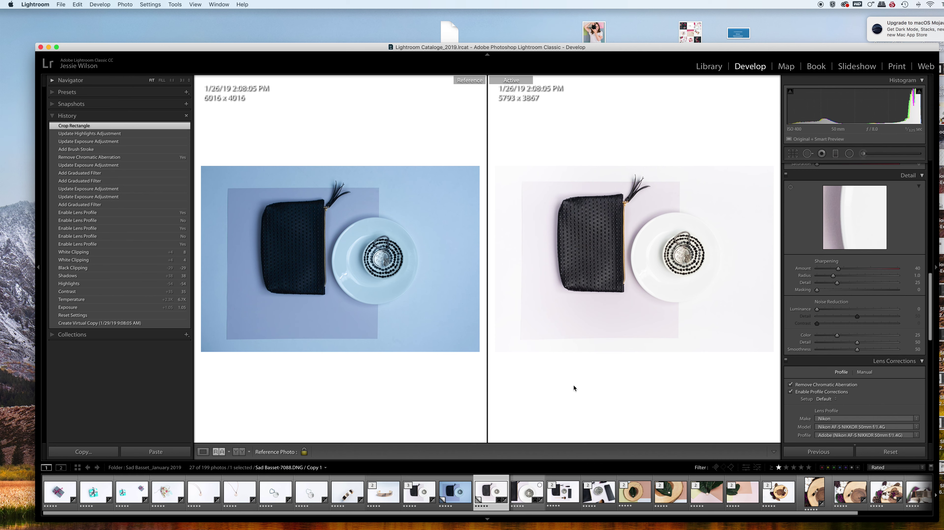